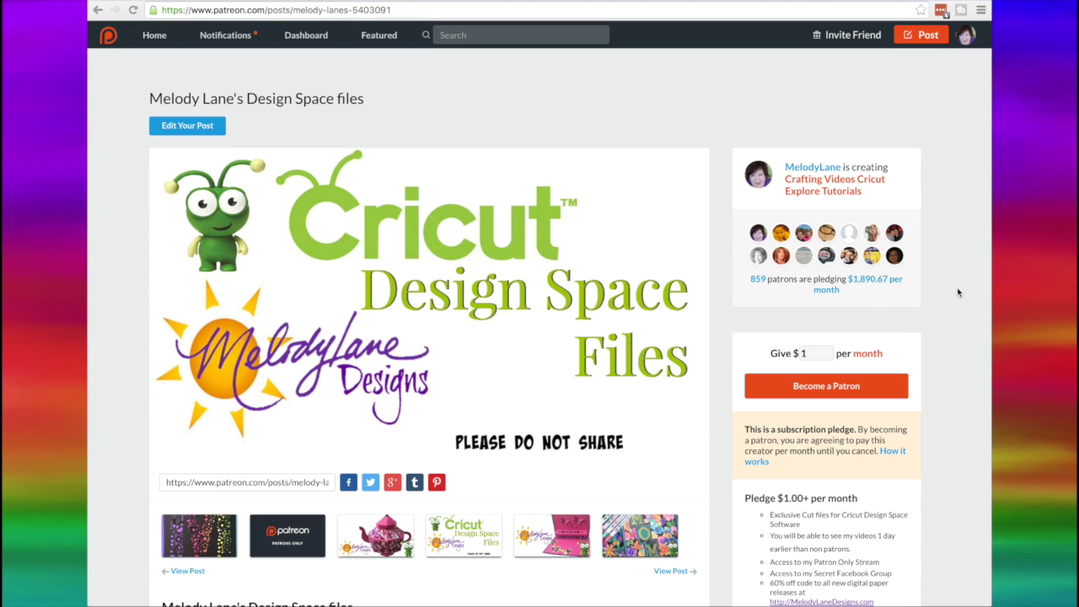
Scroll the Patreon 'Design Space files' post down toward its description.
scroll(593, 359, "down", 2)
Scroll through the Valentine, Graduation, Christmas and Birthday project lists down to Spring and Summer.
scroll(591, 359, "down", 5)
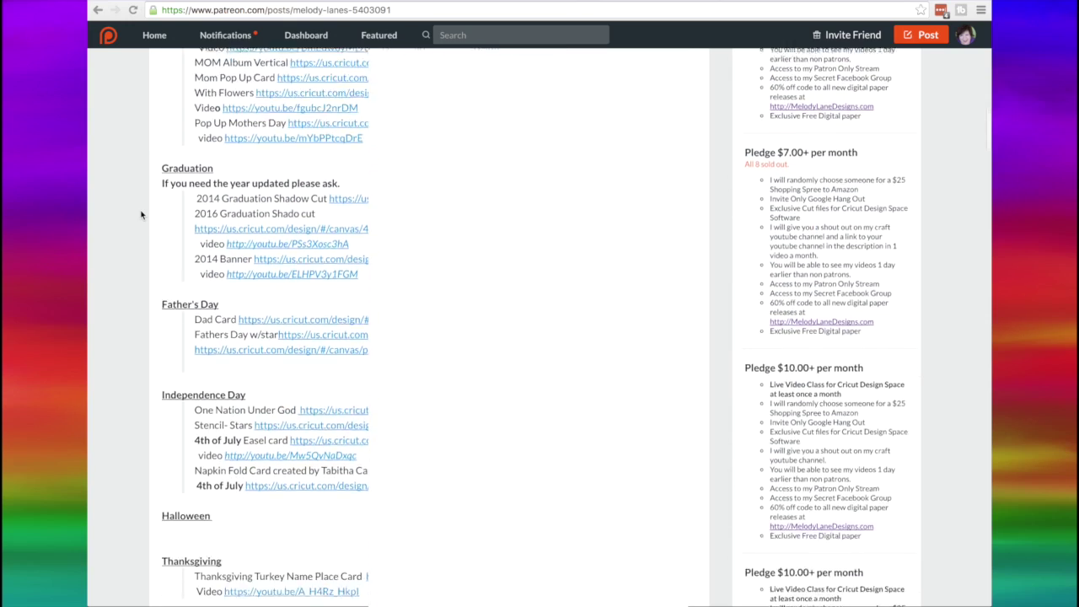
scroll(141, 215, "down", 1)
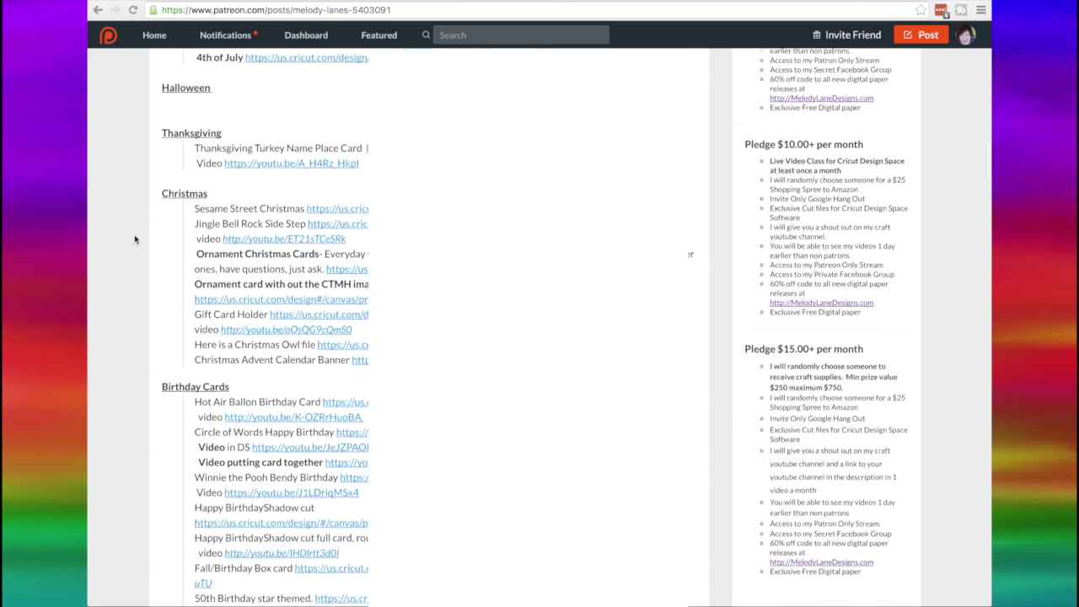
scroll(135, 239, "down", 1)
scroll(135, 240, "up", 2)
scroll(135, 239, "down", 3)
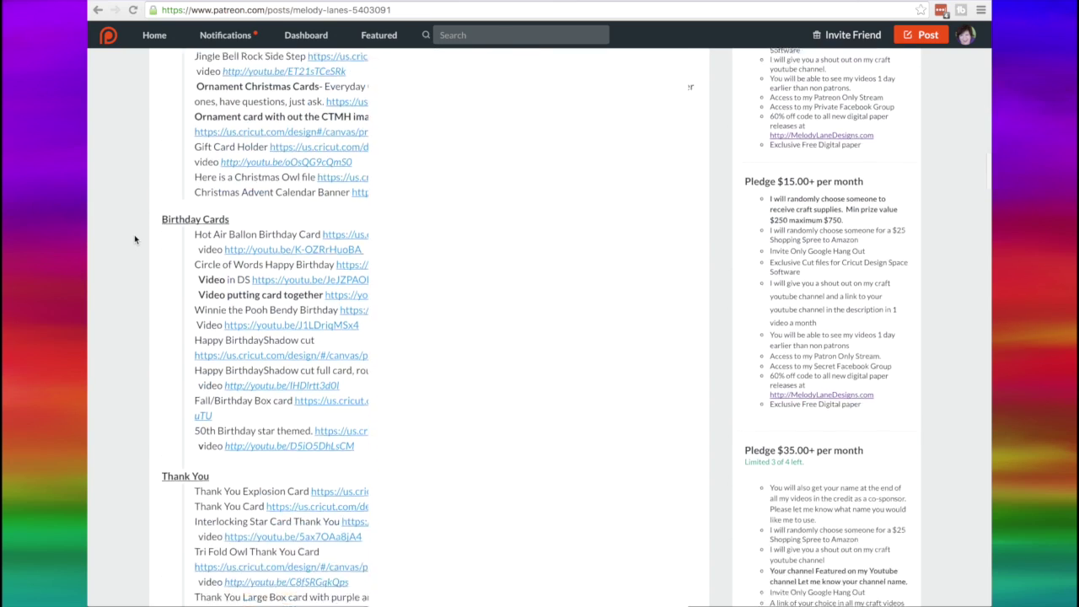
scroll(134, 240, "down", 6)
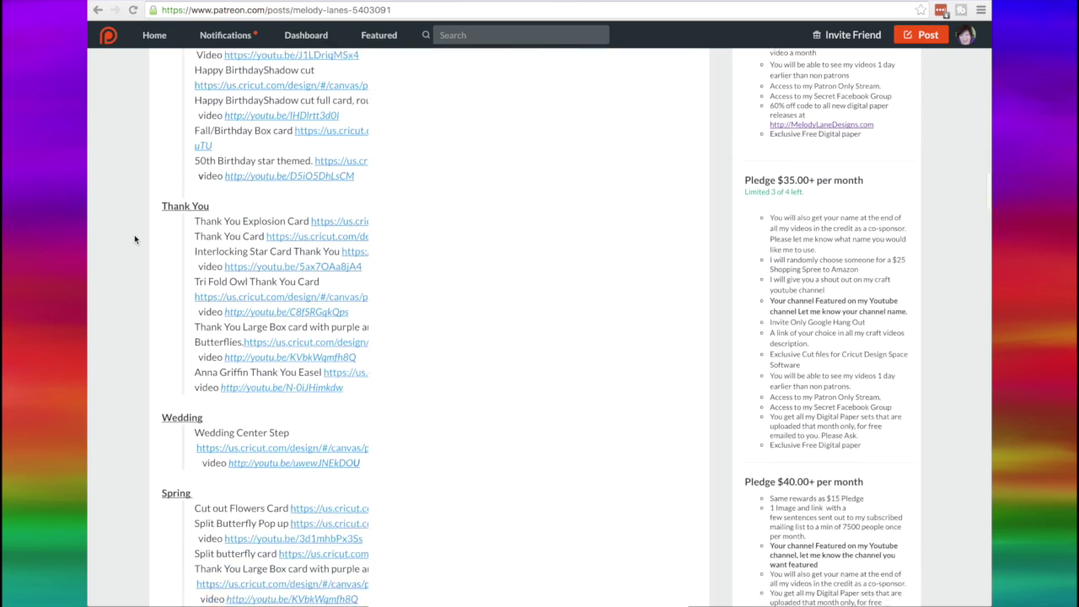
scroll(134, 240, "down", 7)
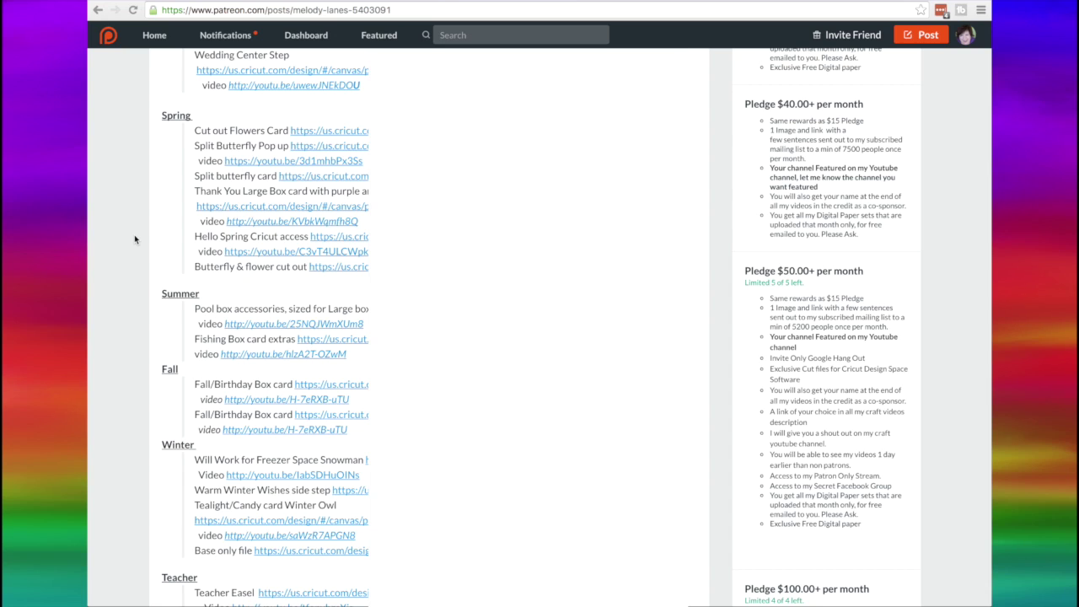
scroll(134, 240, "down", 3)
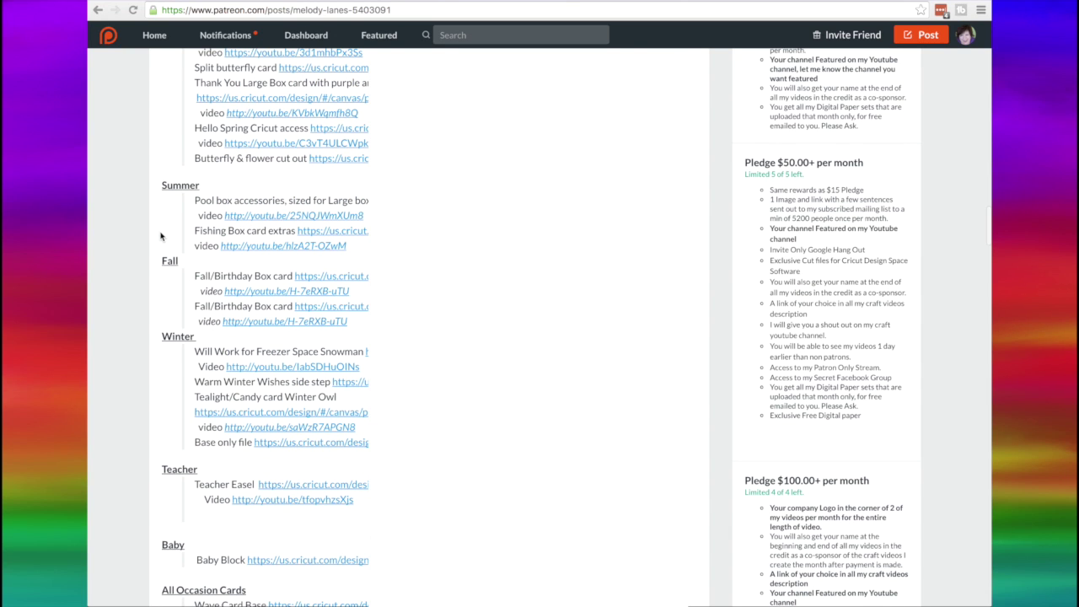
Scroll through All Occasion, Specialty, Pop Up, Misc, Stencils and Planner Files, then switch to Evernote.
scroll(160, 236, "up", 2)
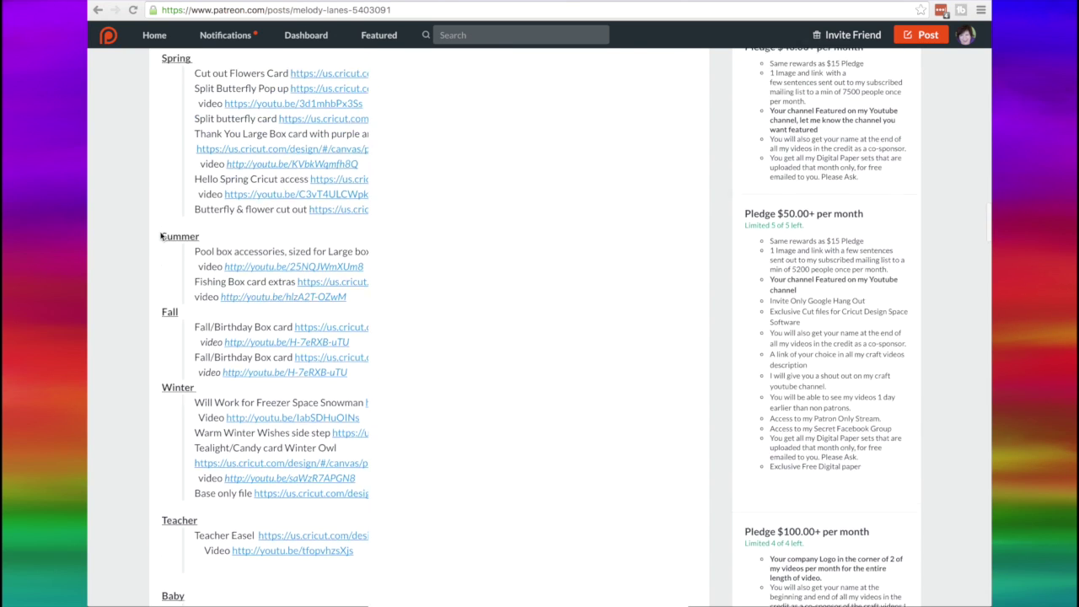
scroll(194, 234, "up", 1)
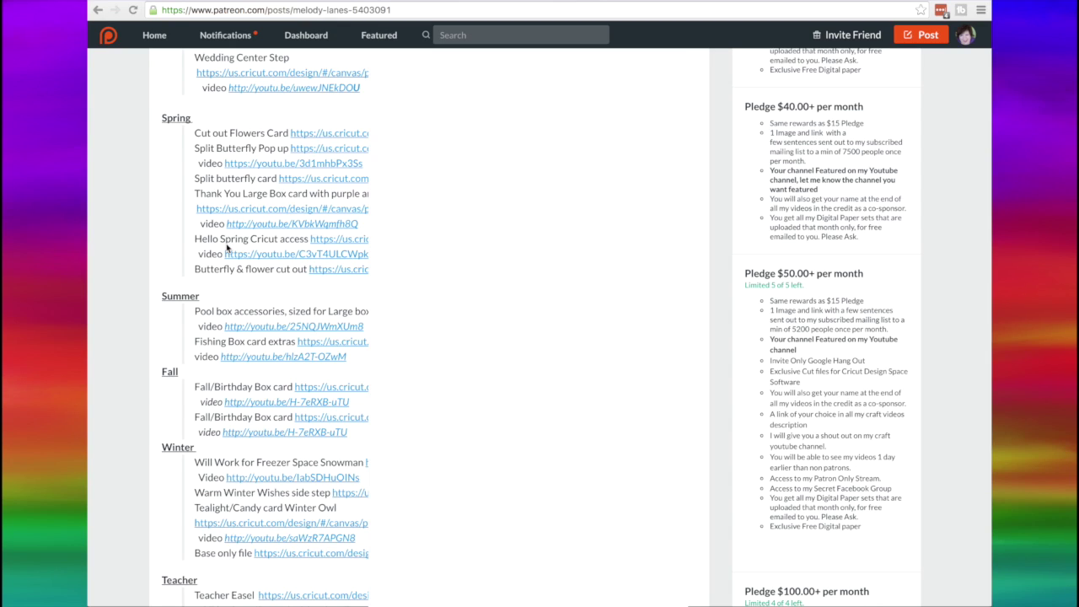
scroll(226, 247, "up", 1)
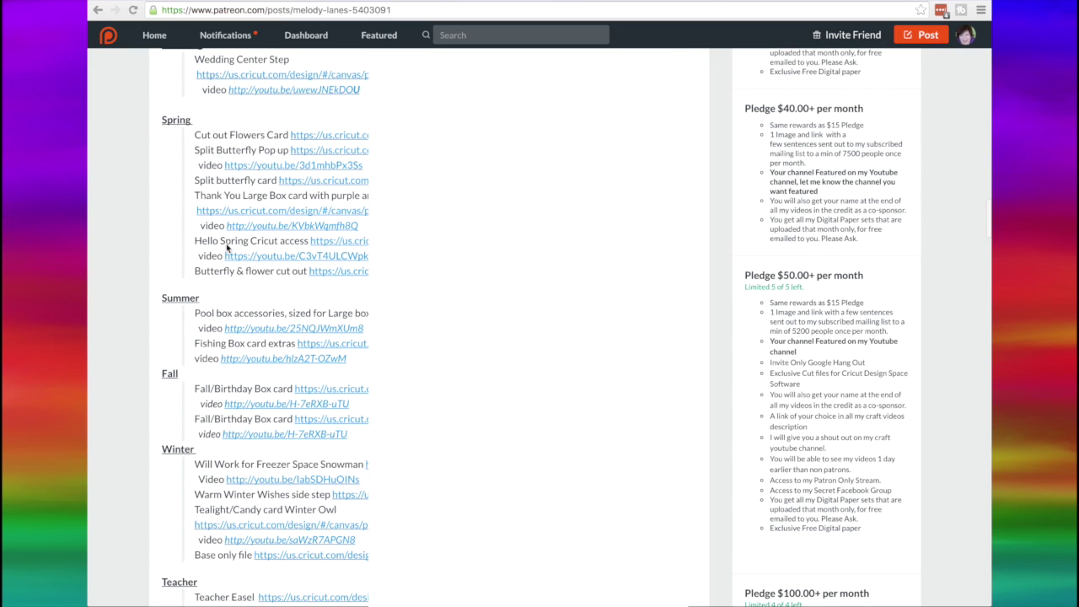
scroll(186, 275, "down", 1)
scroll(187, 276, "up", 1)
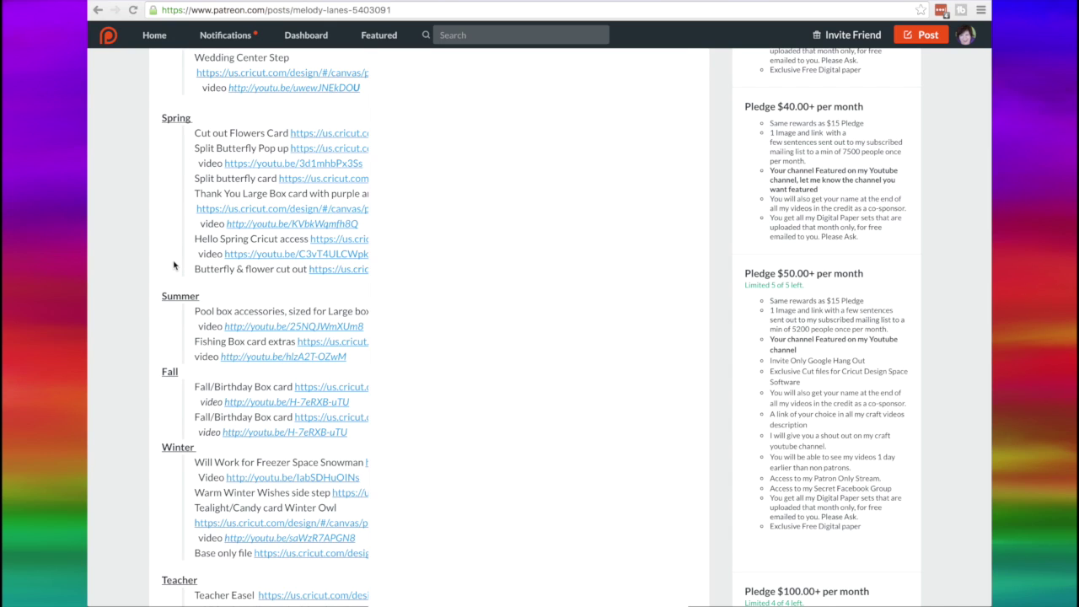
scroll(174, 265, "down", 5)
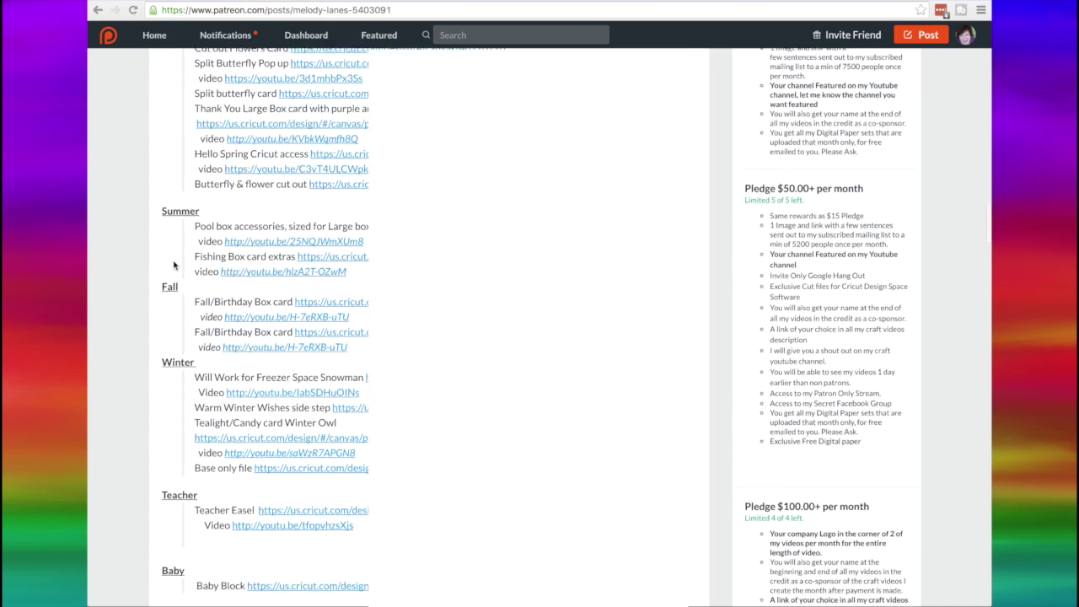
scroll(174, 266, "down", 2)
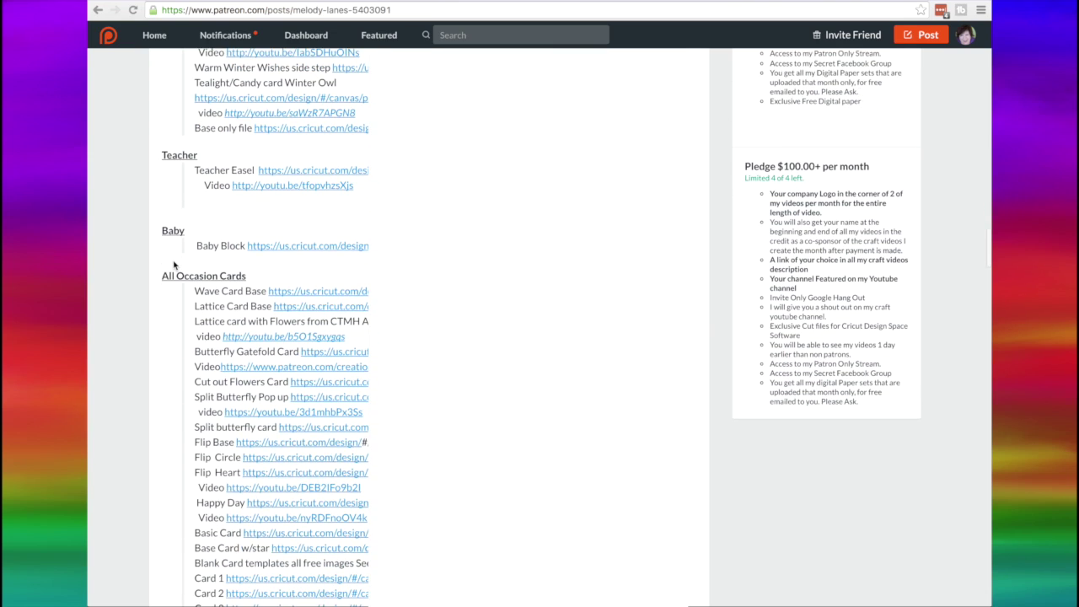
scroll(173, 266, "down", 2)
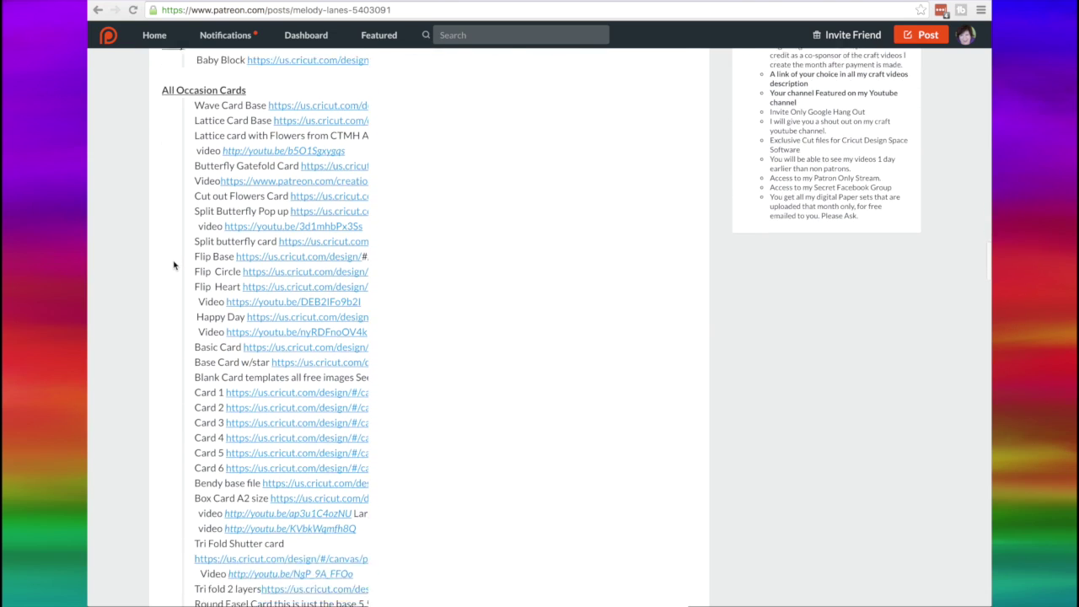
scroll(174, 265, "down", 6)
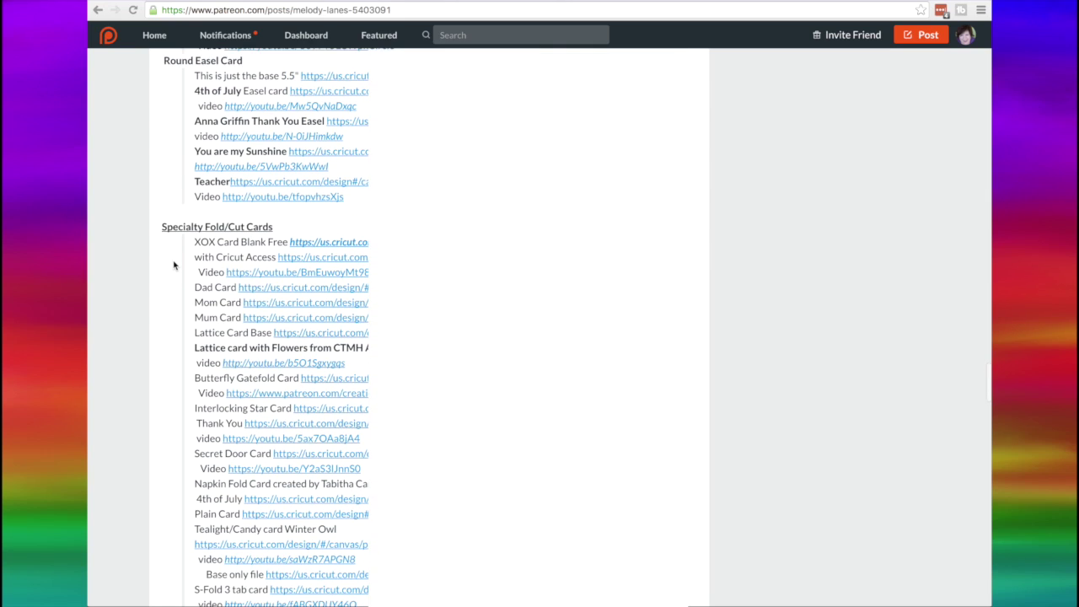
scroll(173, 266, "down", 4)
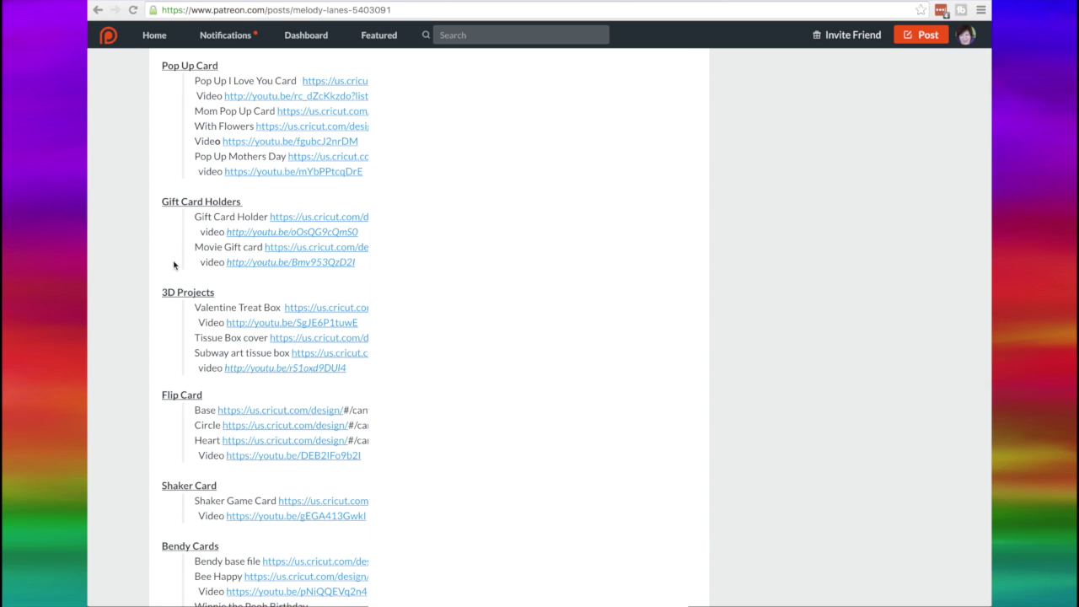
scroll(174, 266, "down", 6)
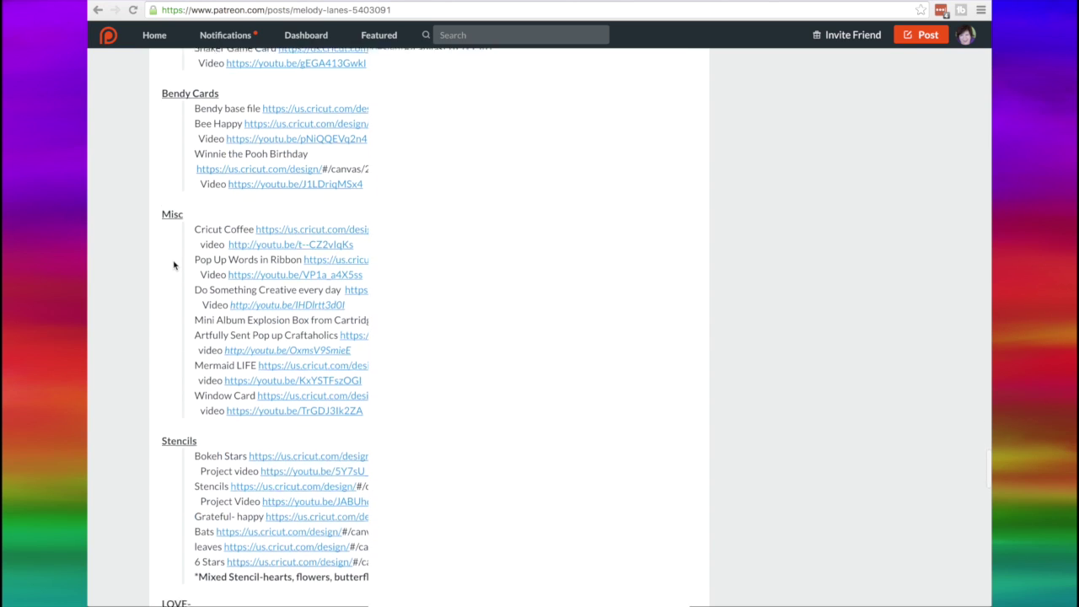
scroll(174, 265, "down", 2)
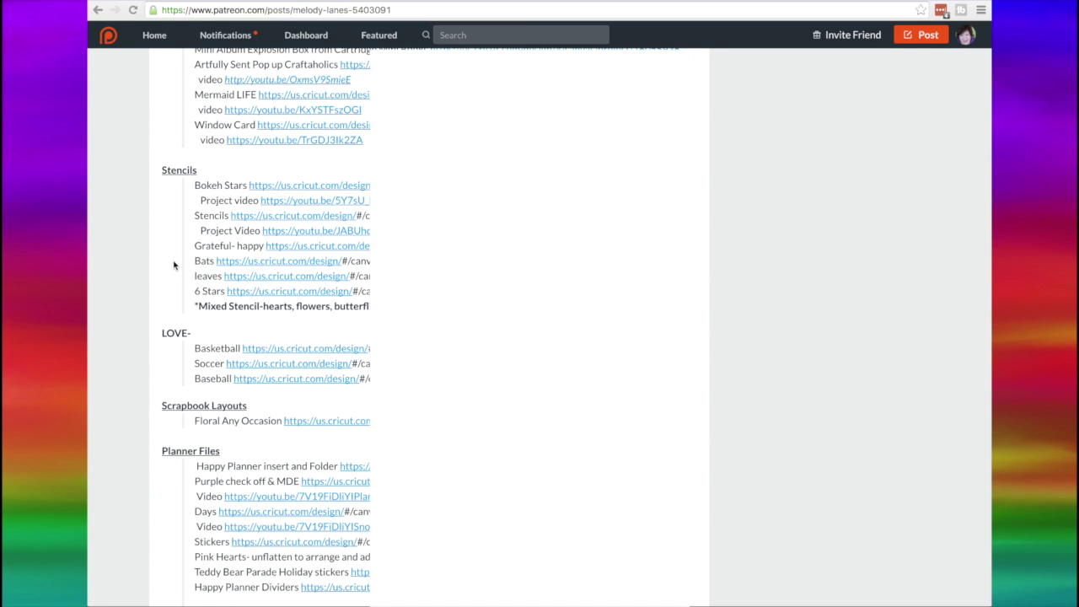
scroll(174, 266, "down", 5)
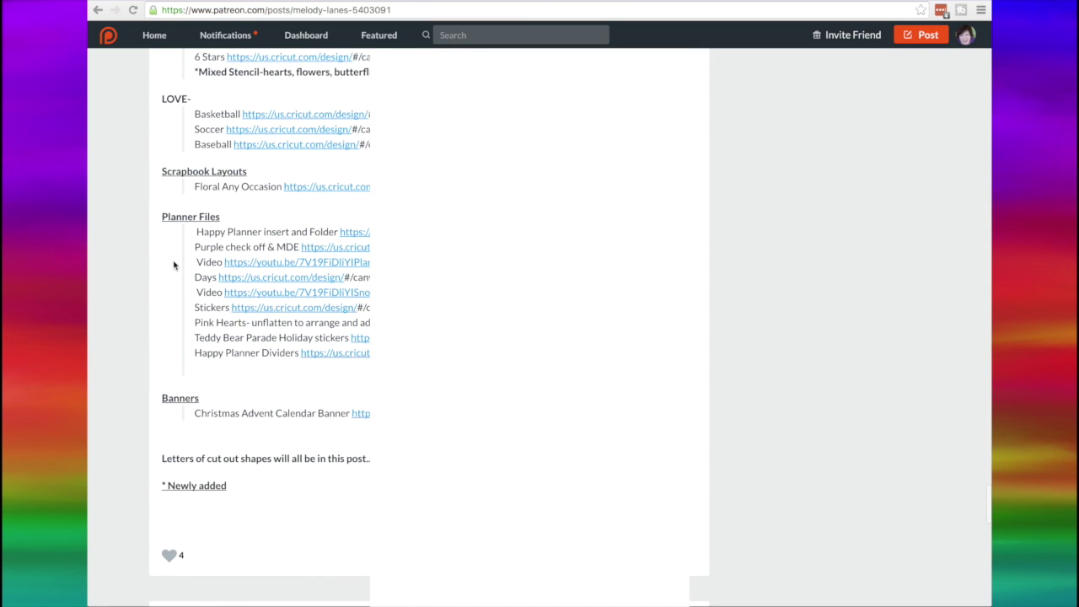
scroll(173, 266, "up", 4)
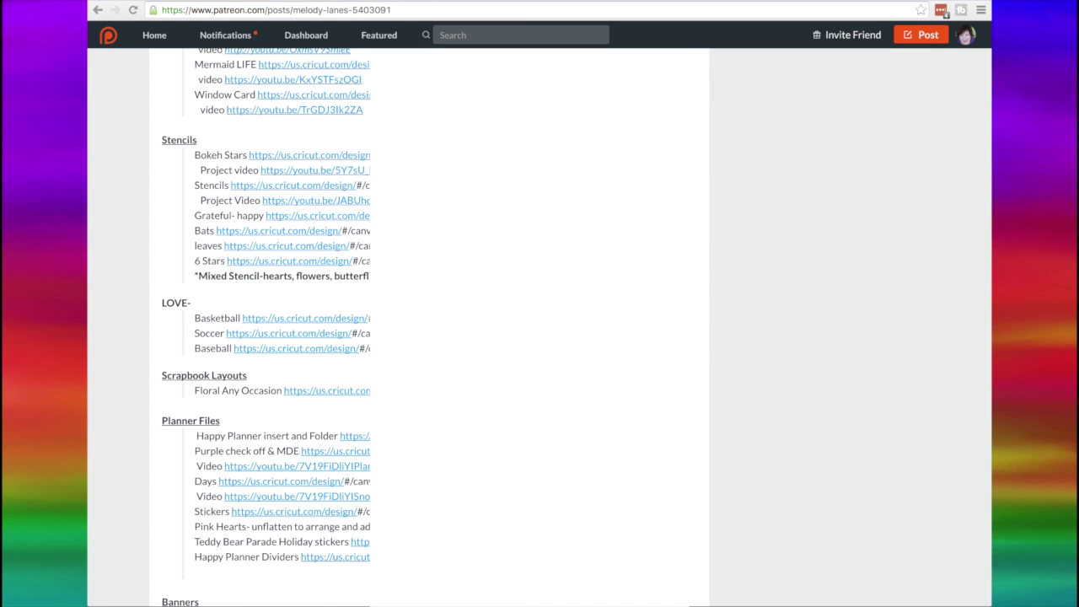
key("alt+Tab")
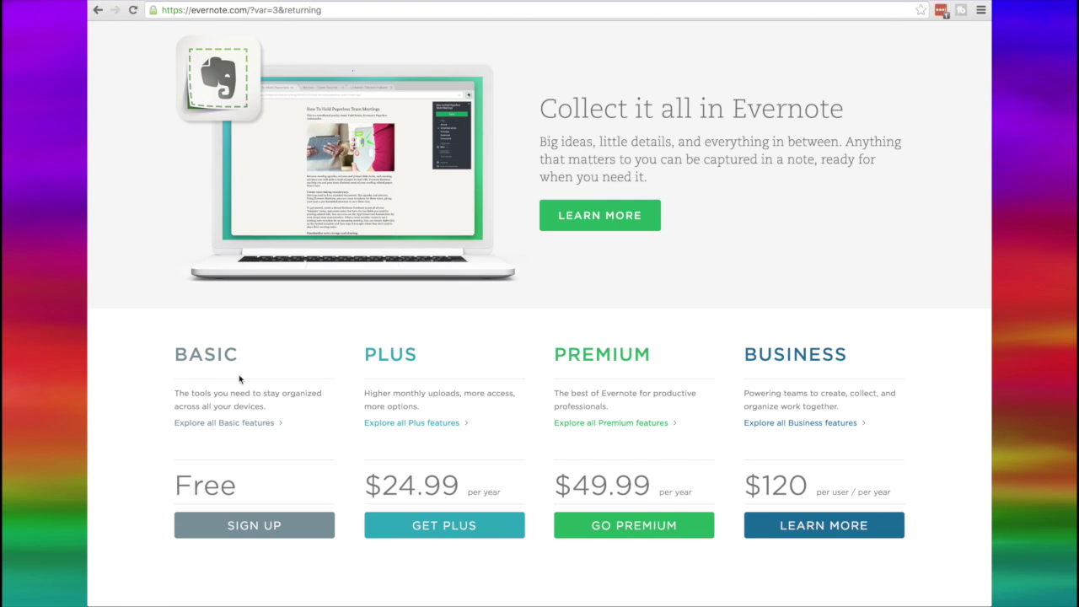
Scroll the 'Design Space files' note through its headings from New Years down to SVG.
scroll(251, 513, "down", 10)
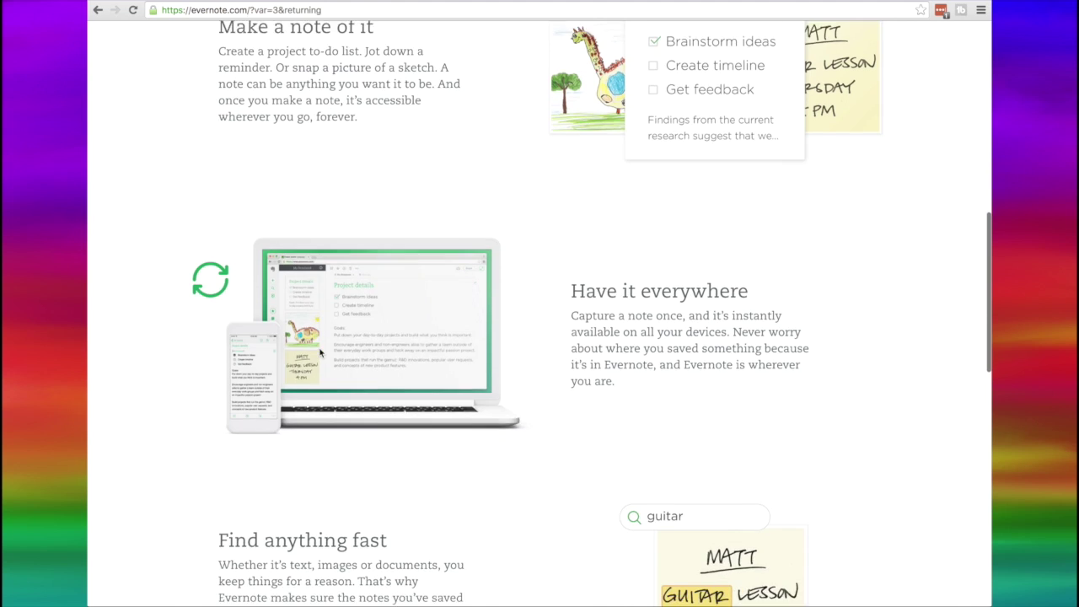
scroll(321, 352, "down", 5)
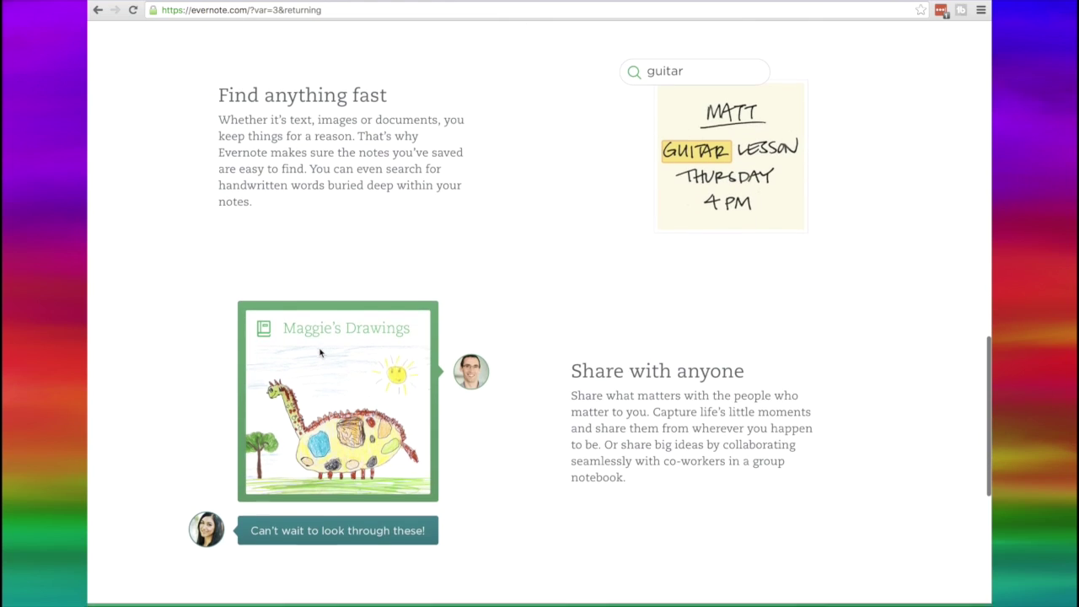
scroll(320, 352, "down", 1)
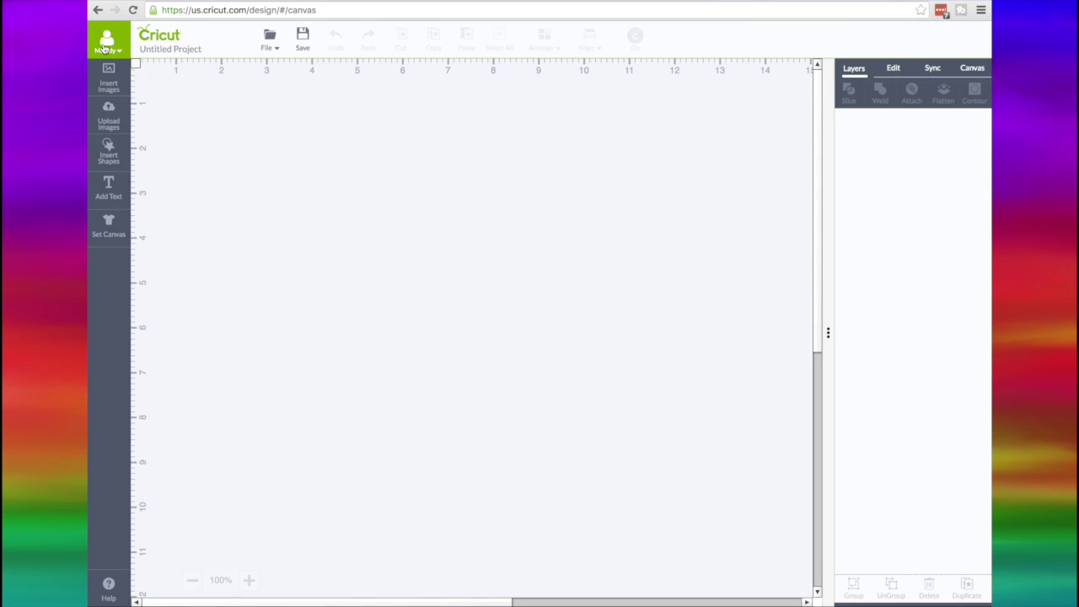
Go to My Projects without saving the untitled canvas and open LW Teapot.
left_click(270, 37)
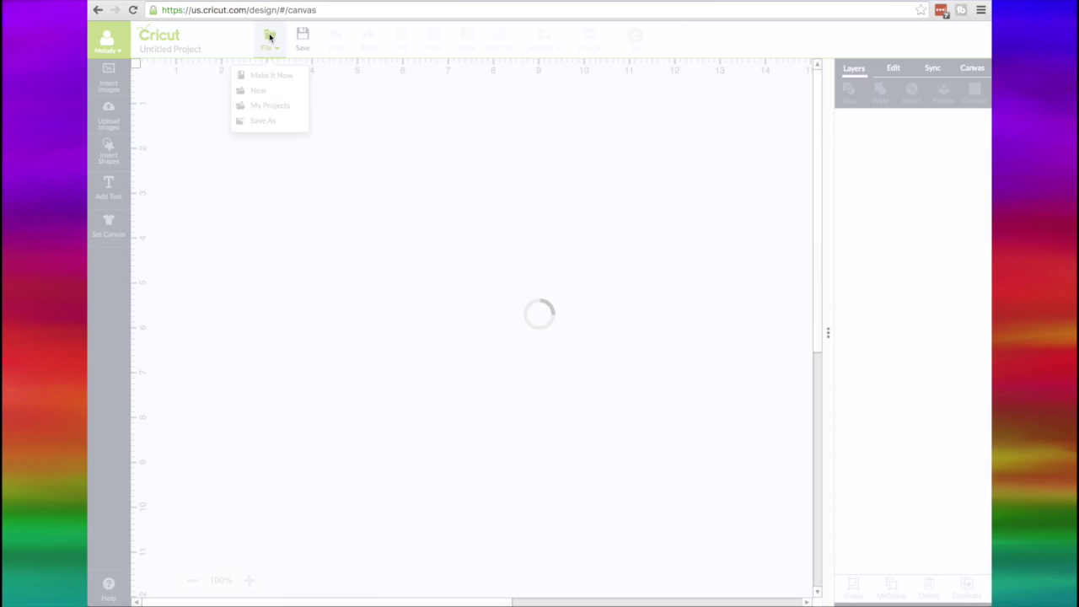
left_click(268, 111)
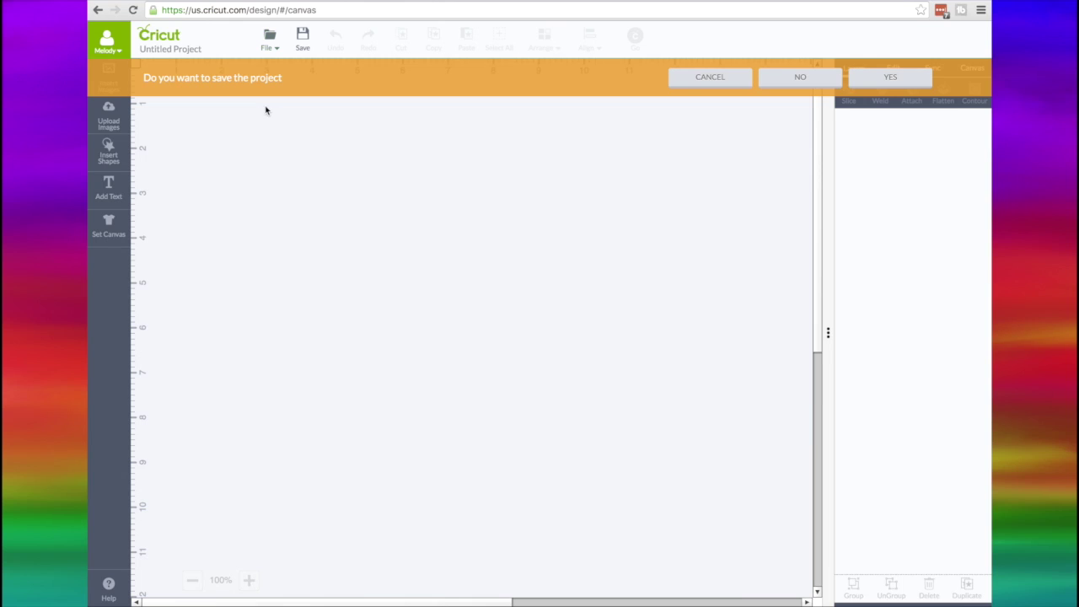
left_click(783, 80)
scroll(384, 185, "down", 3)
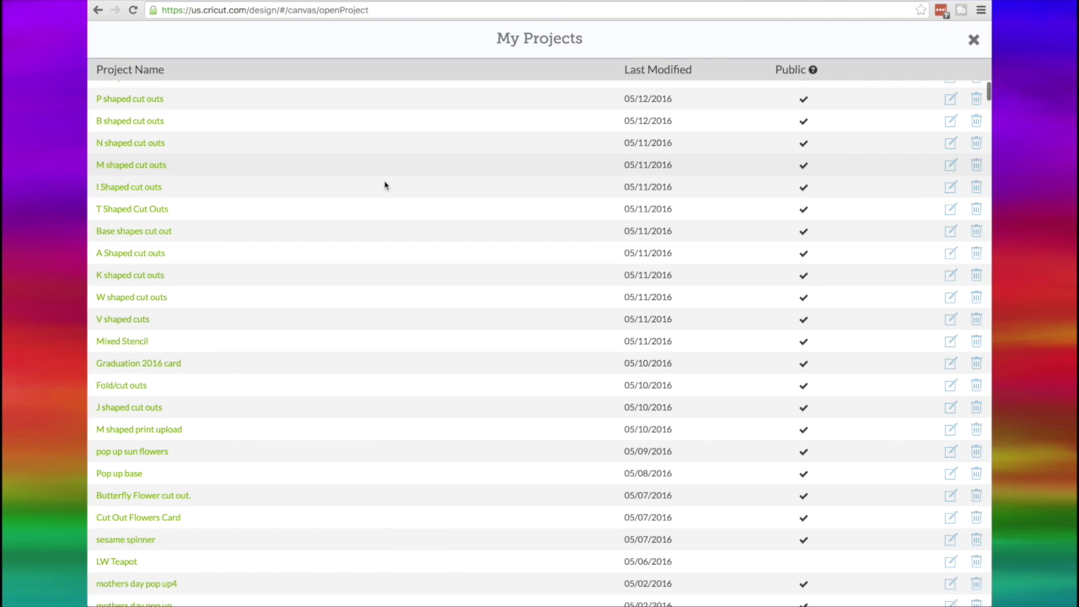
scroll(384, 185, "down", 5)
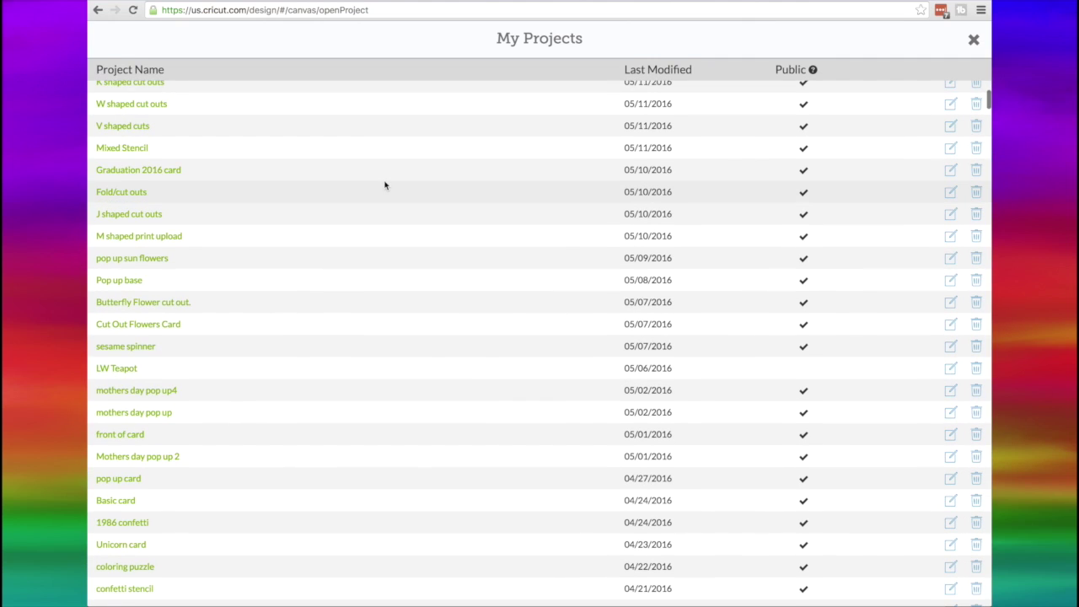
scroll(253, 345, "down", 1)
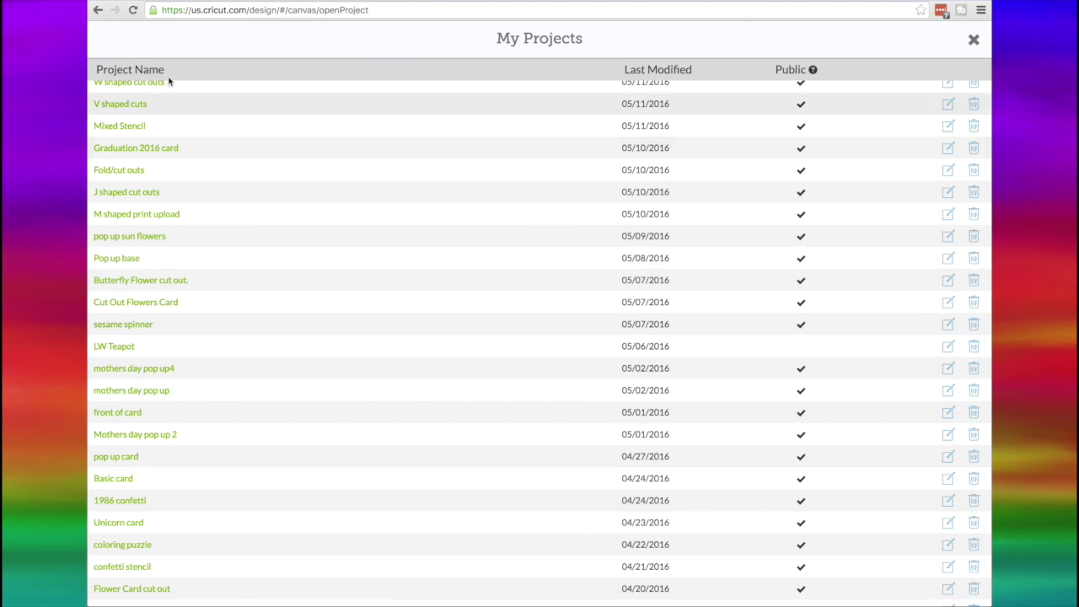
left_click(118, 347)
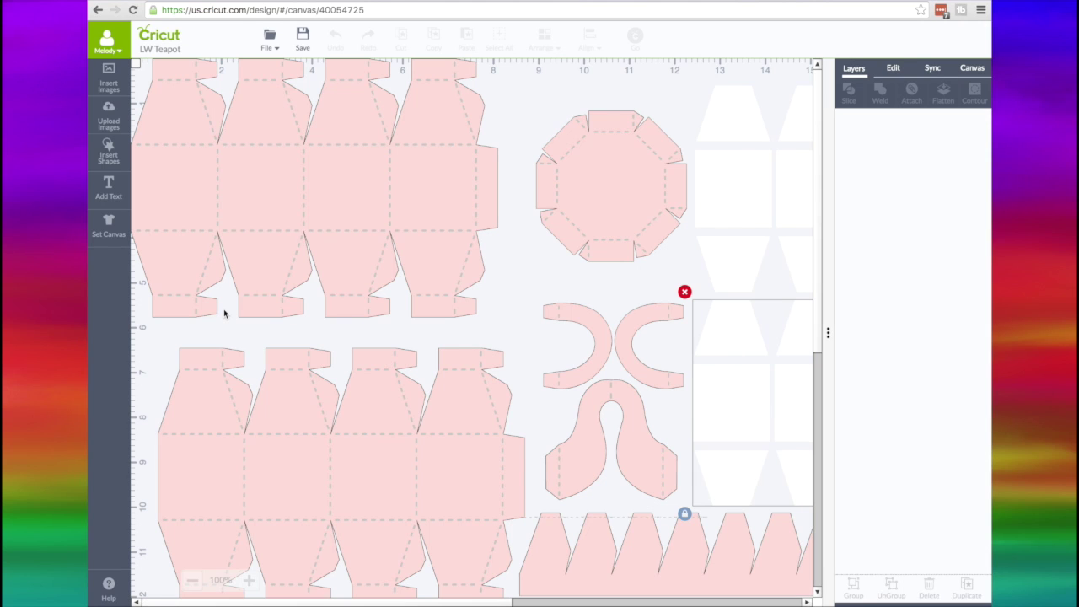
Copy the LW Teapot project's URL from the browser address bar.
left_click(371, 10)
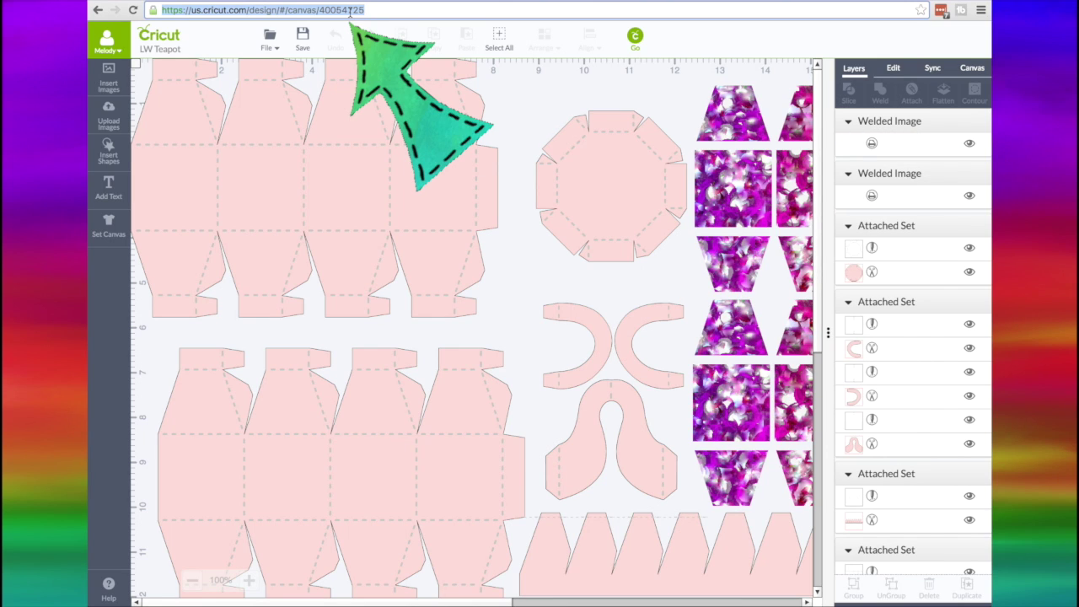
right_click(350, 11)
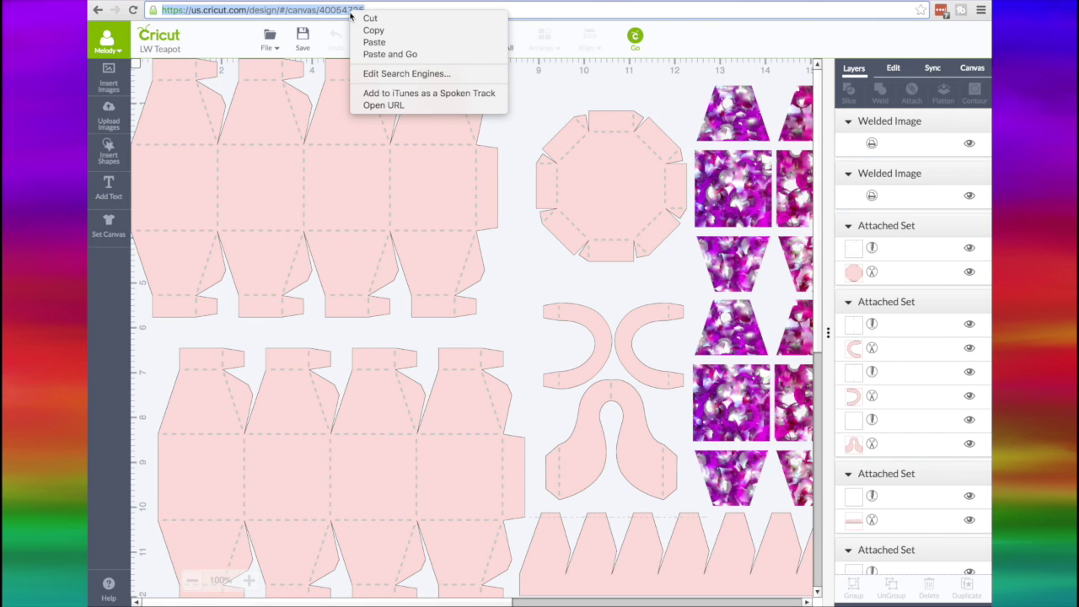
left_click(377, 33)
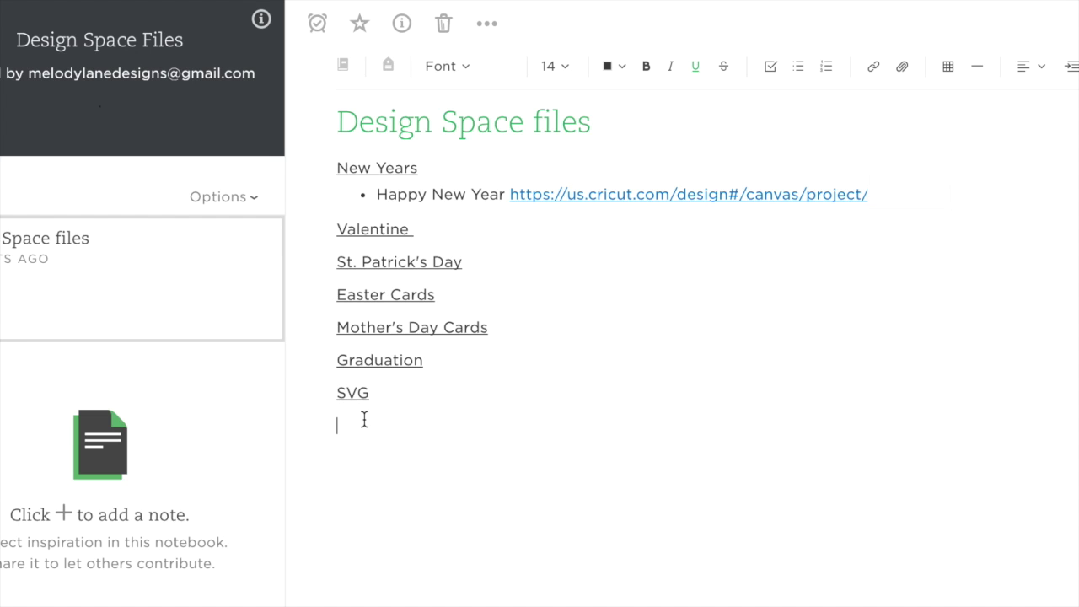
Paste the project URL under SVG as a bullet prefixed with 'LW Teapot'.
right_click(365, 419)
left_click(414, 518)
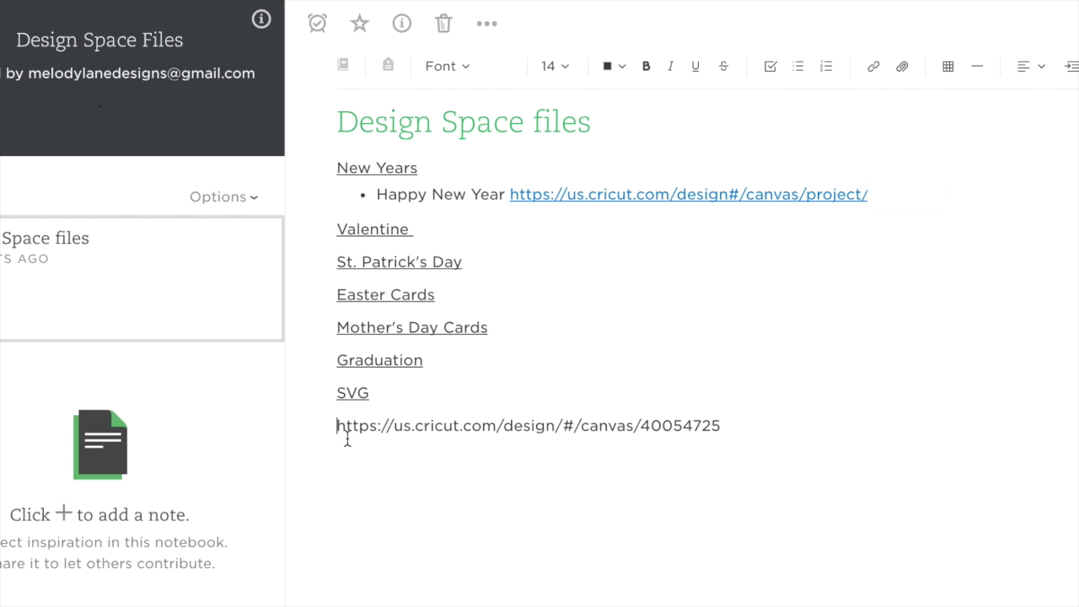
left_click(799, 73)
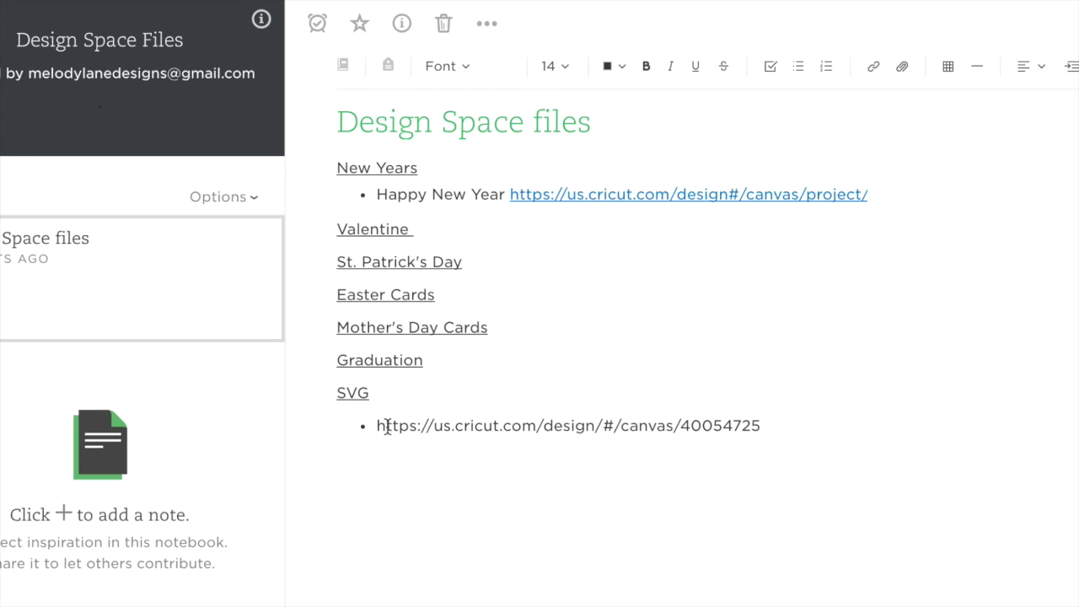
type("L")
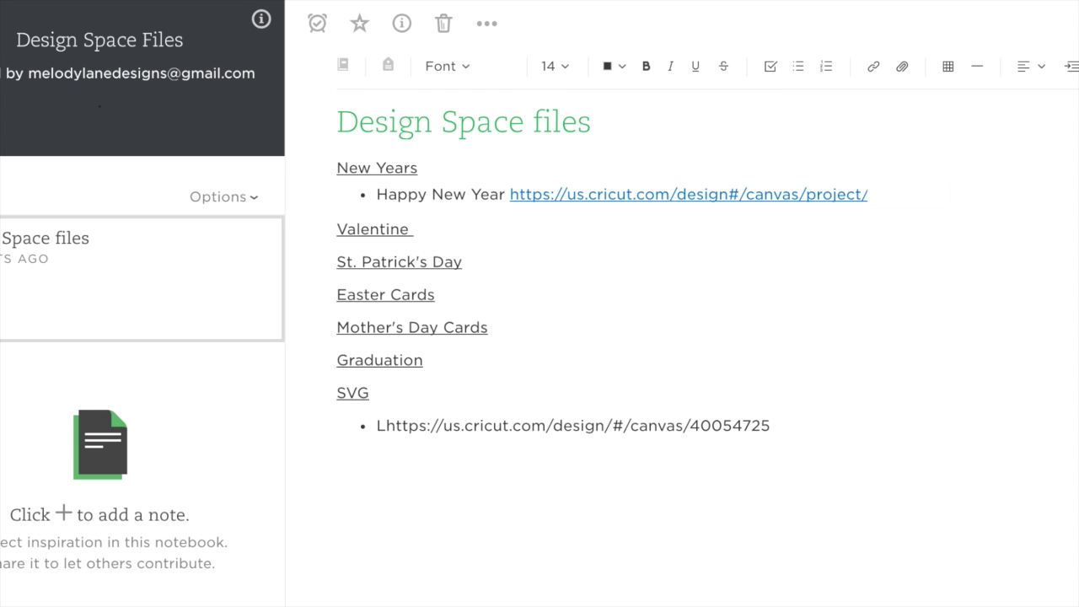
key("BackSpace")
type("LW")
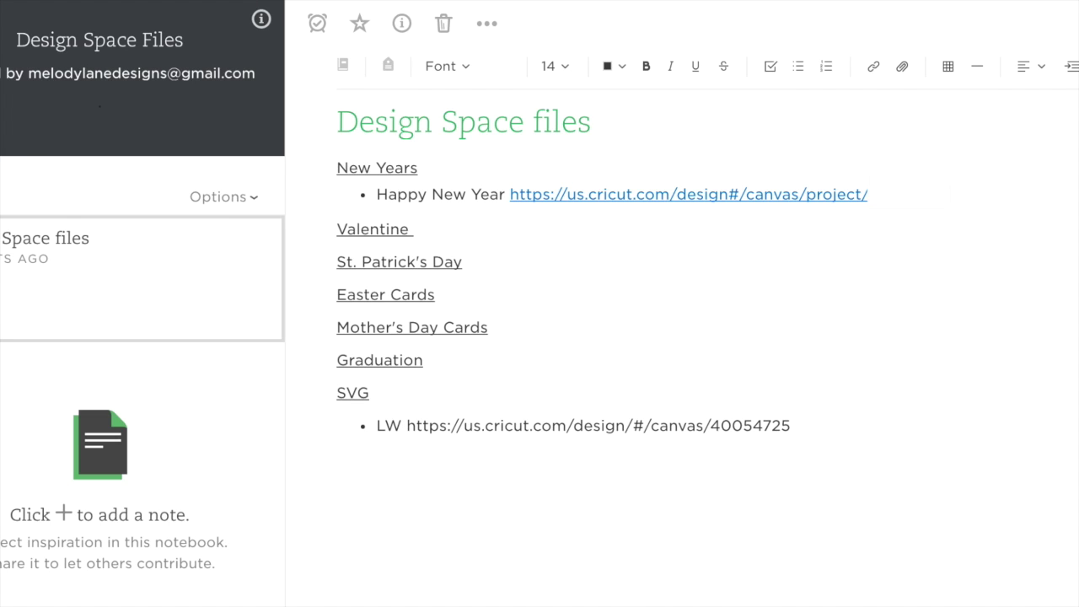
type(" Teapot")
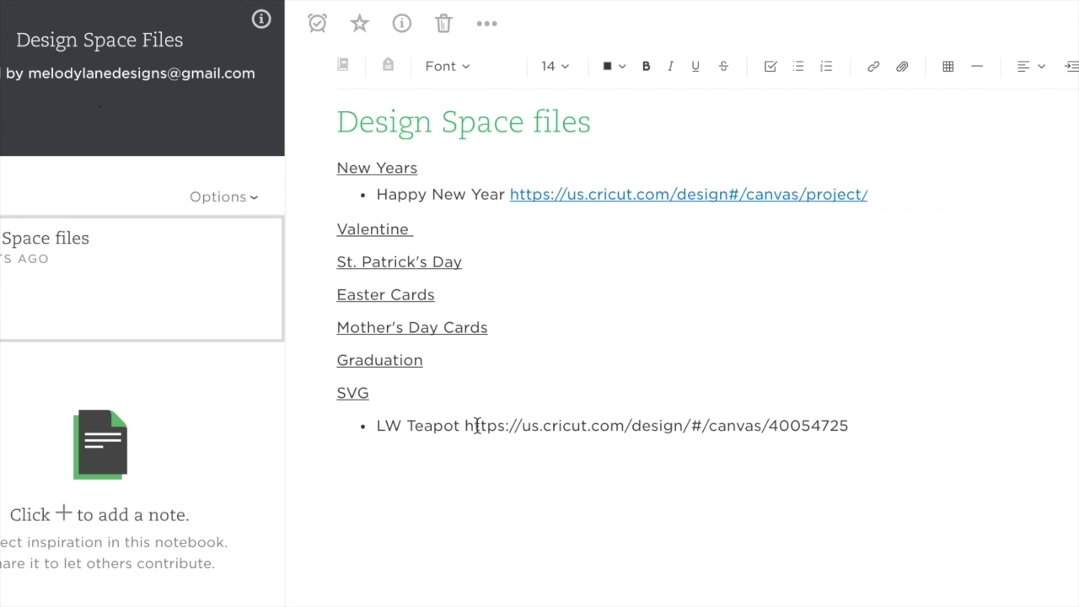
Link the pasted Cricut address text to the LW Teapot project URL.
left_click_drag(863, 425, 463, 425)
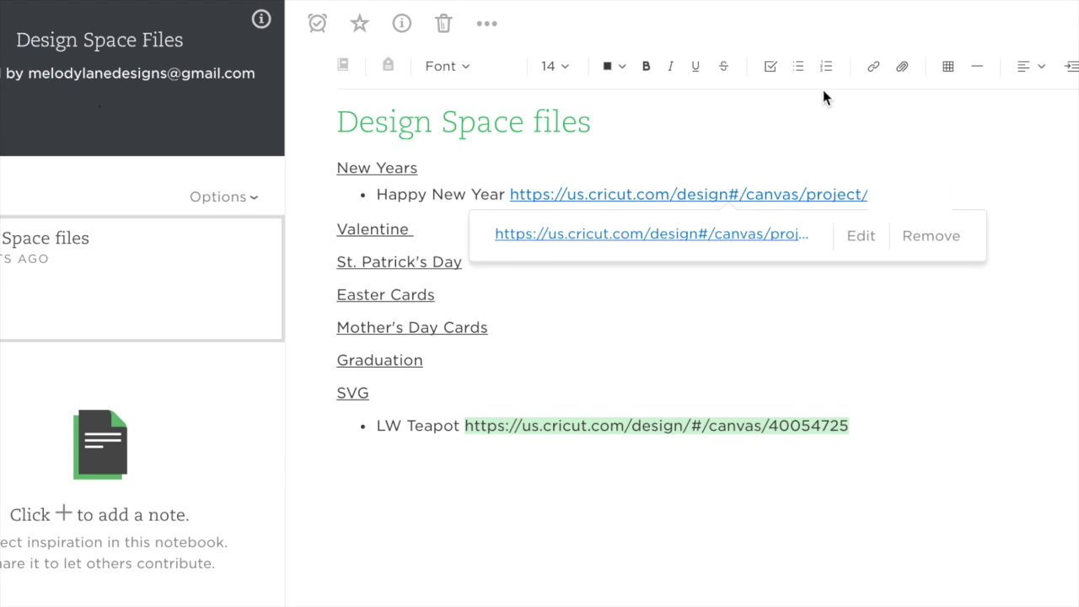
left_click(874, 68)
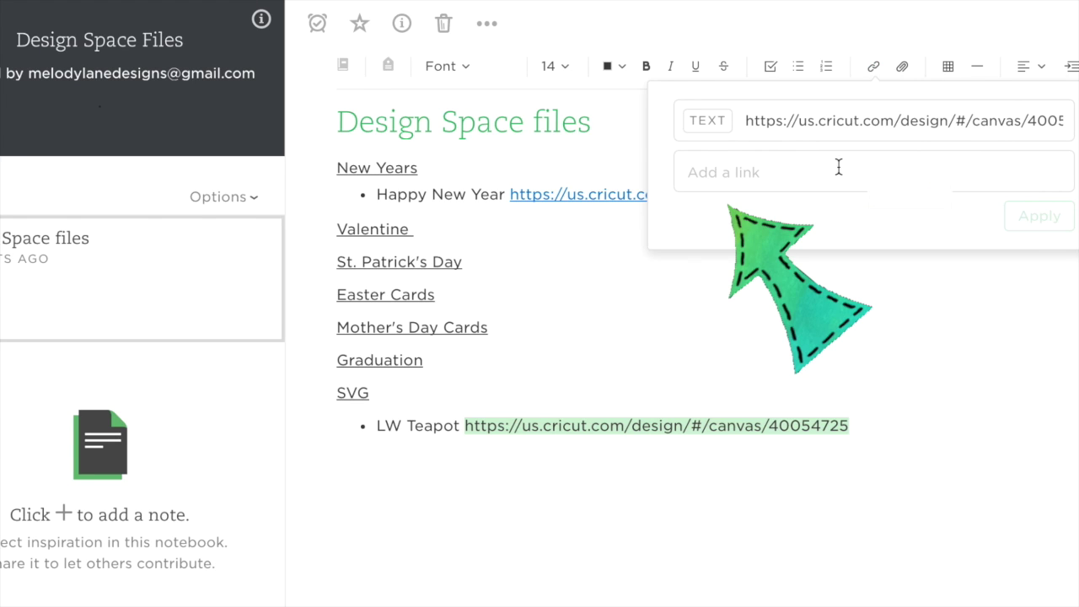
right_click(839, 167)
left_click(873, 270)
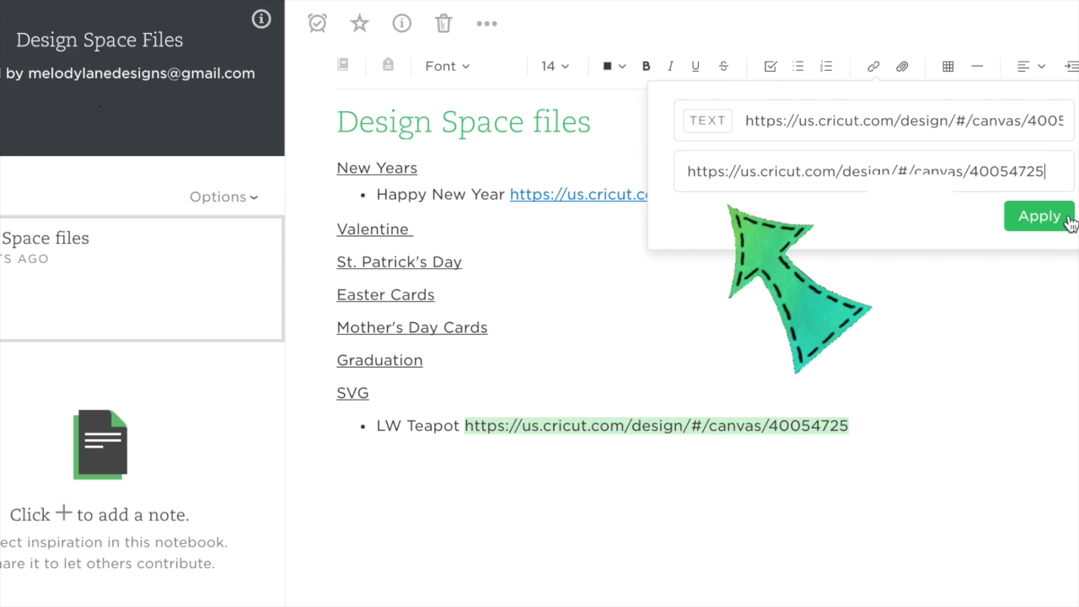
left_click(1039, 217)
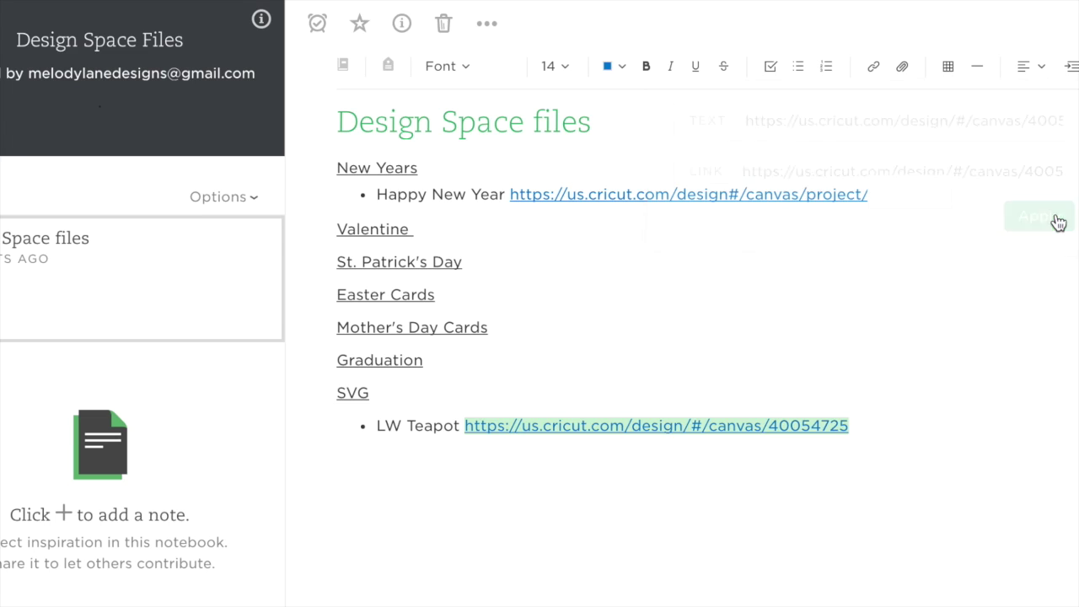
left_click(723, 497)
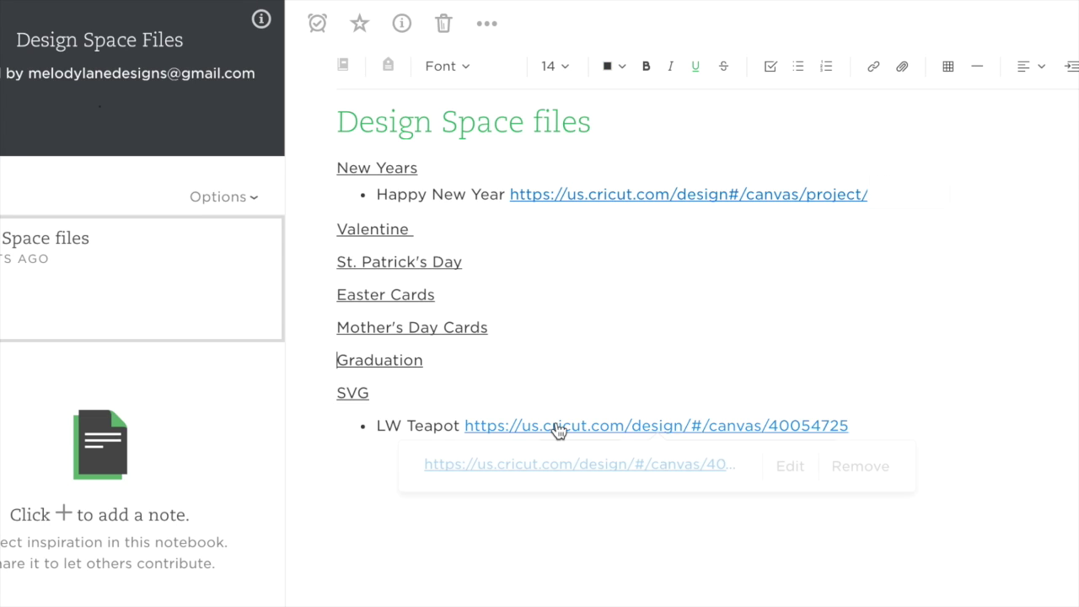